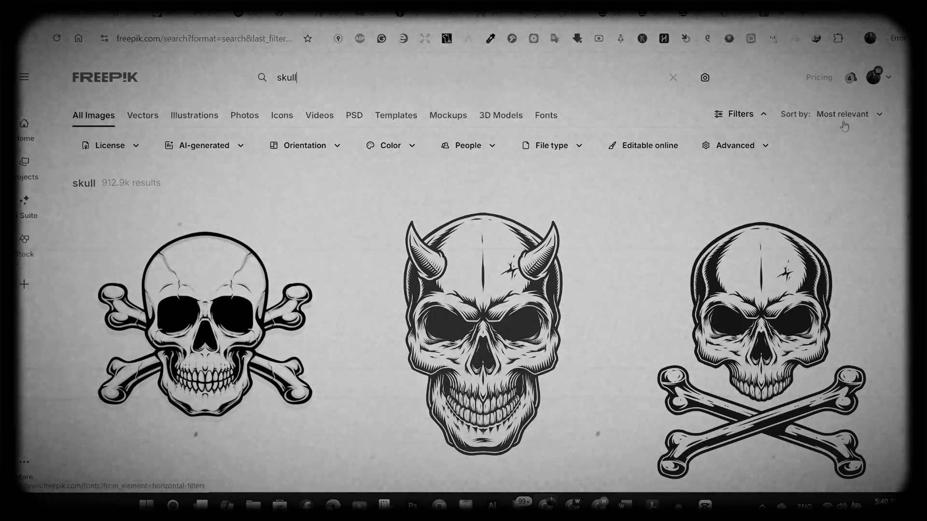
# Step: Enlarge the generated cat illustration for a closer look, then close the viewer
pyautogui.scroll(-3, 844, 126)
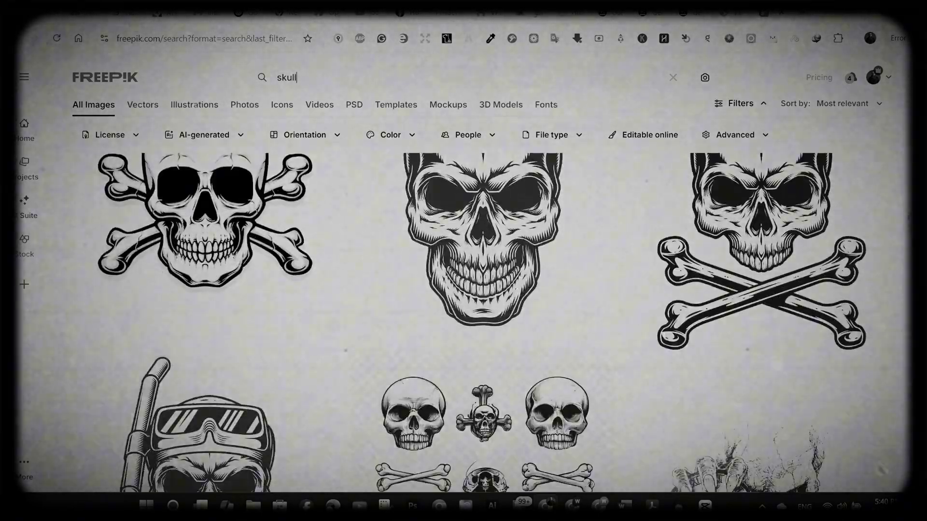
pyautogui.scroll(-5, 463, 290)
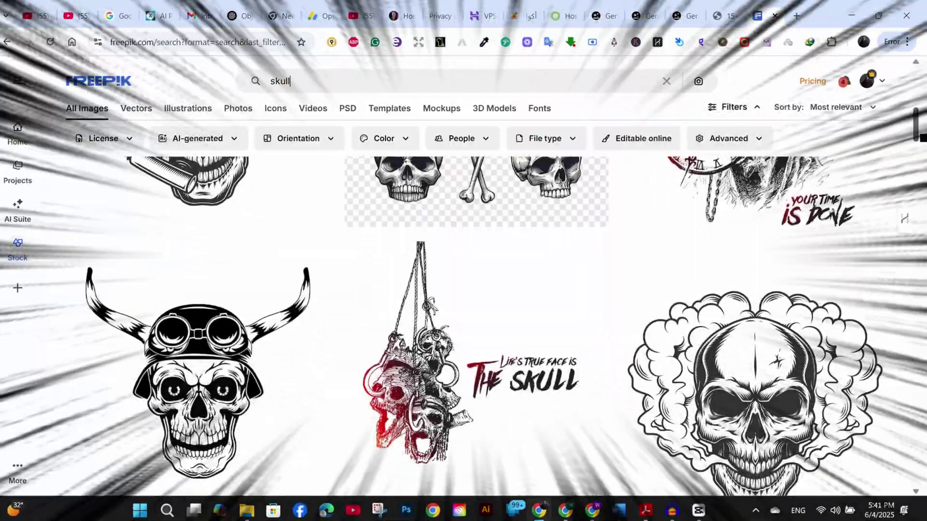
pyautogui.scroll(-5, 463, 290)
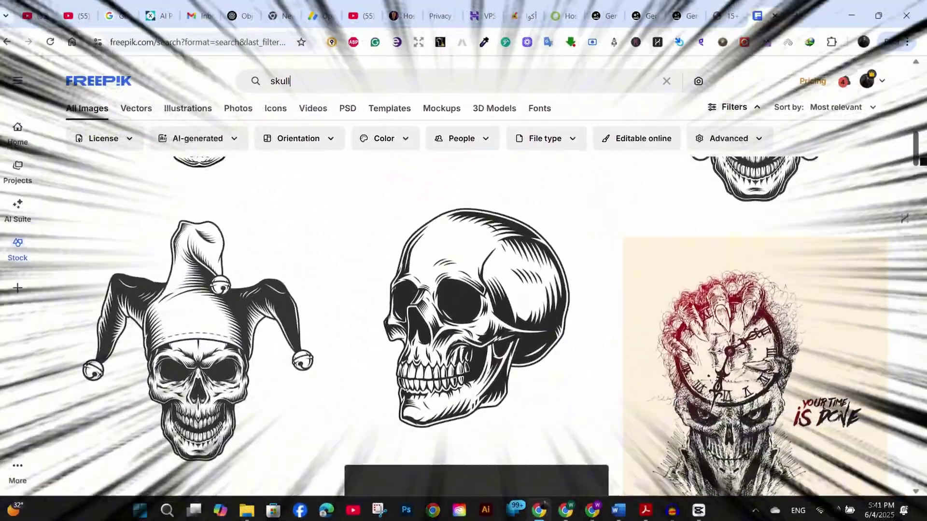
pyautogui.scroll(-3, 912, 181)
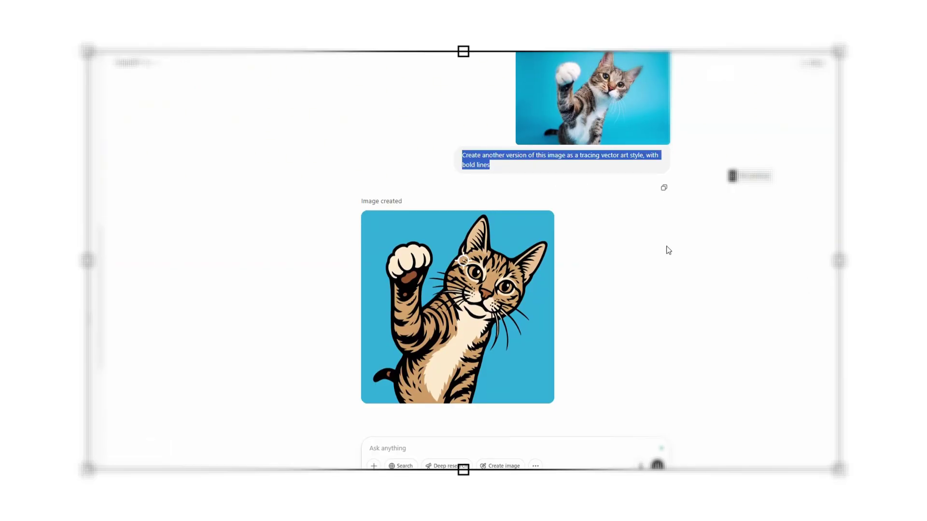
pyautogui.click(500, 294)
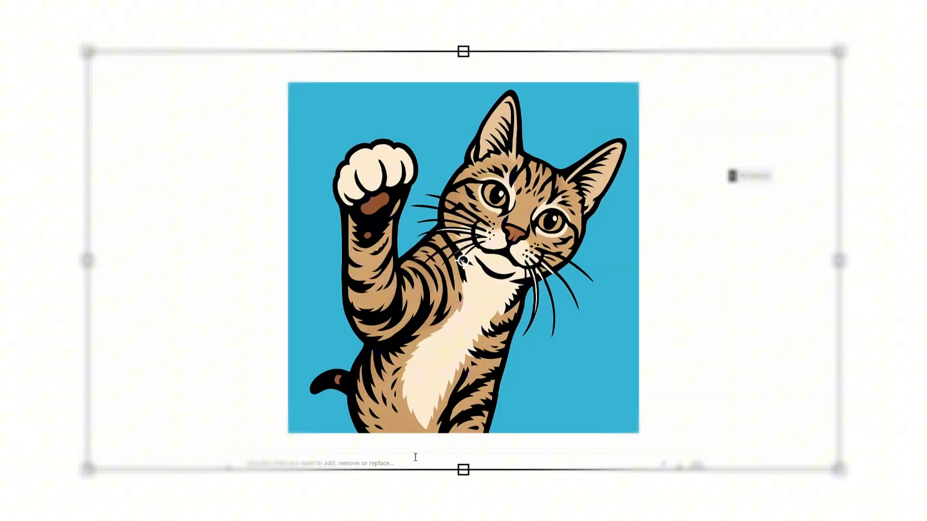
pyautogui.press('Escape')
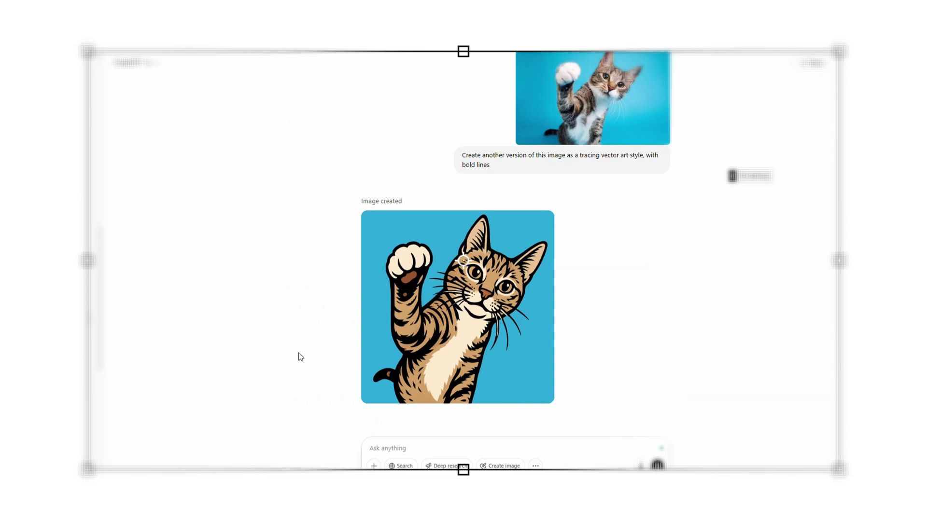
# Step: Download the black pug photo from the Pexels dog search results
pyautogui.rightClick(94, 367)
pyautogui.press('Escape')
pyautogui.click(374, 466)
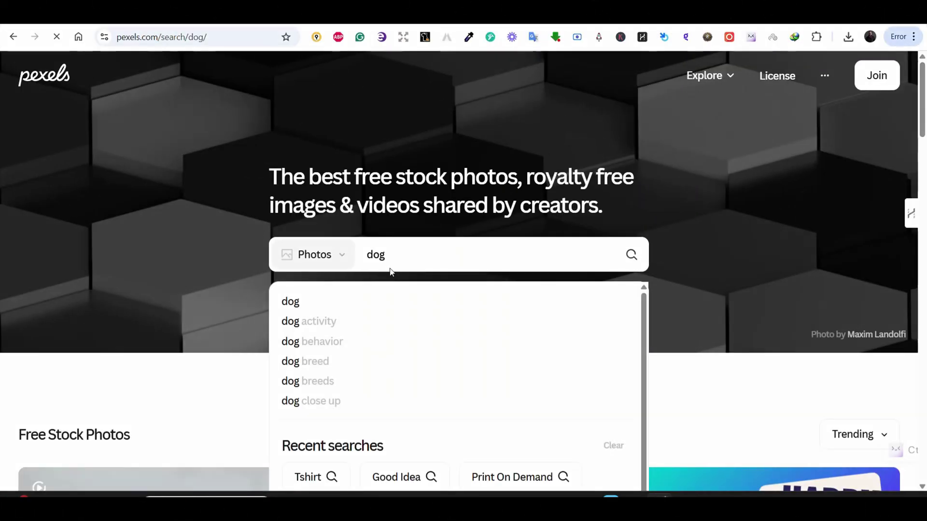
pyautogui.press('Return')
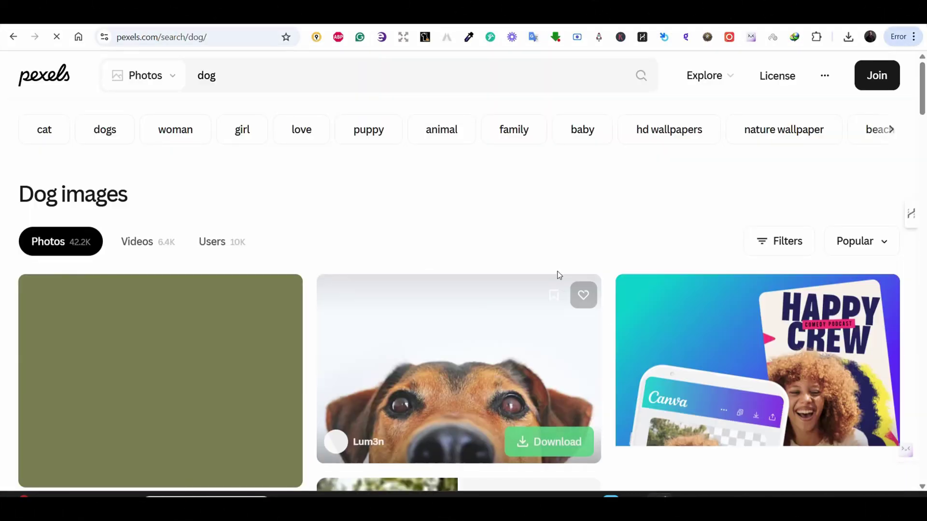
pyautogui.moveTo(922, 79); pyautogui.dragTo(923, 106)
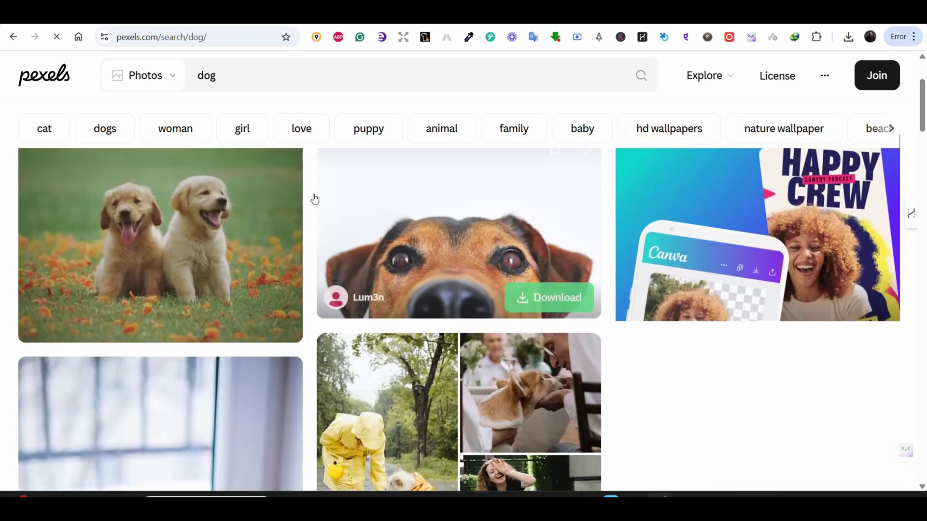
pyautogui.scroll(-10, 313, 199)
pyautogui.click(788, 200)
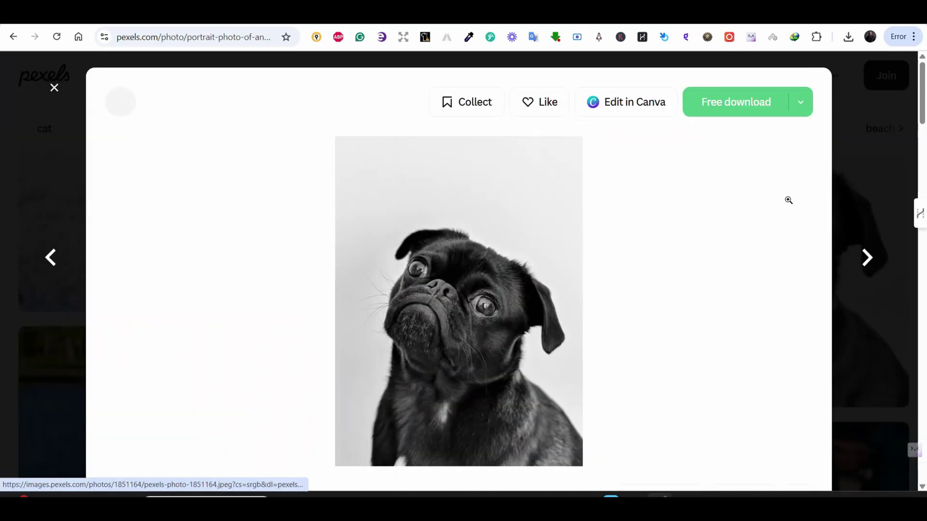
pyautogui.click(738, 101)
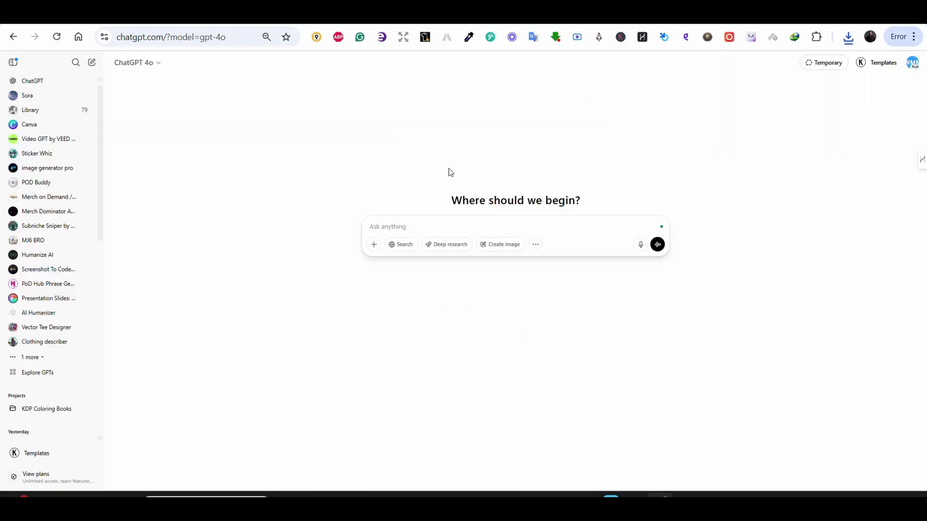
# Step: Attach the downloaded pug photo and send it with the pasted vector illustration prompt in Create image
pyautogui.click(373, 245)
pyautogui.click(406, 227)
pyautogui.doubleClick(407, 225)
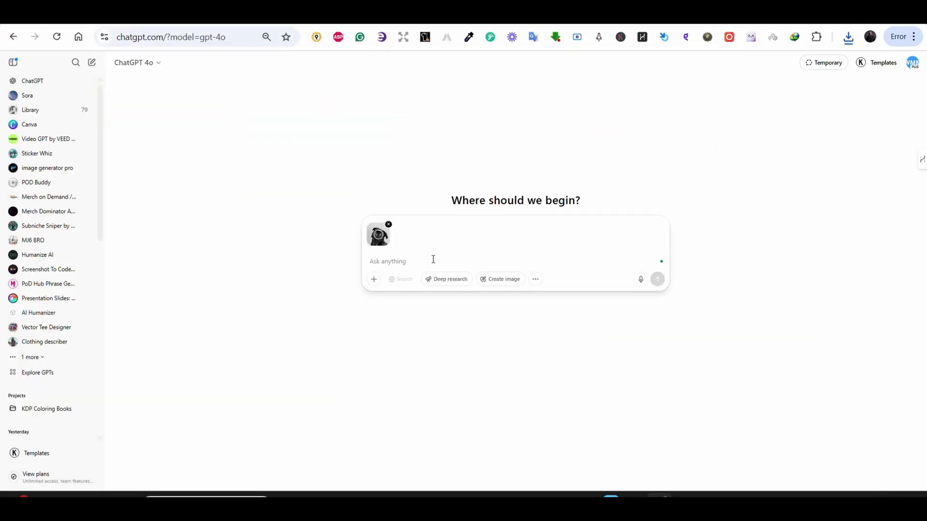
pyautogui.click(500, 279)
pyautogui.write('Convert this image to a highly detailed vector-style illustration. The art features bold, thick contour lines, heavy shading for depth and volume, and intricate line work. The style combines vintage comic book aesthetics with modern digital vector illustration. Emphasis on clean outlines, stylized facial features, and dramatic shadows. Background should be plain, no gradients or soft transitions—everything is defined through solid shapes and dense hatching or sharp shadows. Designed to be print-ready, suitable for screen printing or merchandise like t-shirts.')
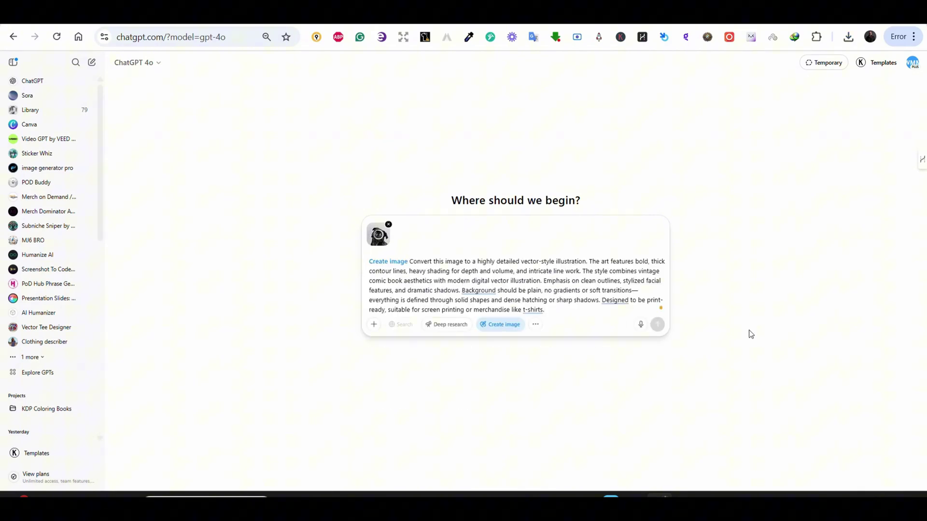
pyautogui.click(662, 326)
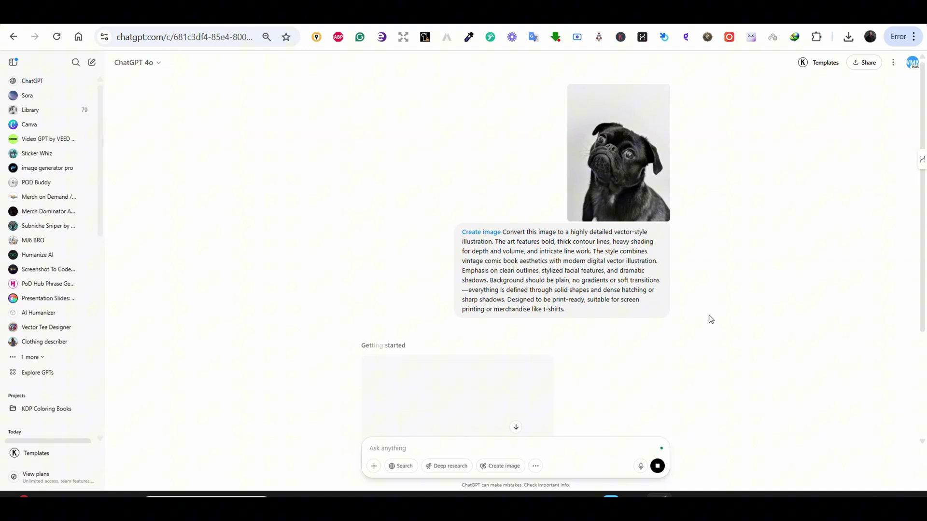
# Step: View the finished sepia pug, then request 'last image in black and white'
pyautogui.scroll(-4, 710, 320)
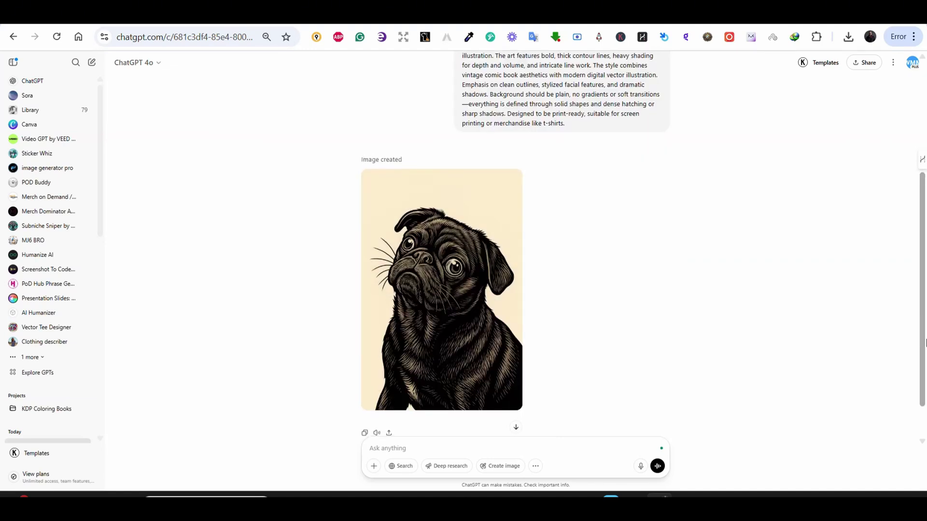
pyautogui.click(483, 299)
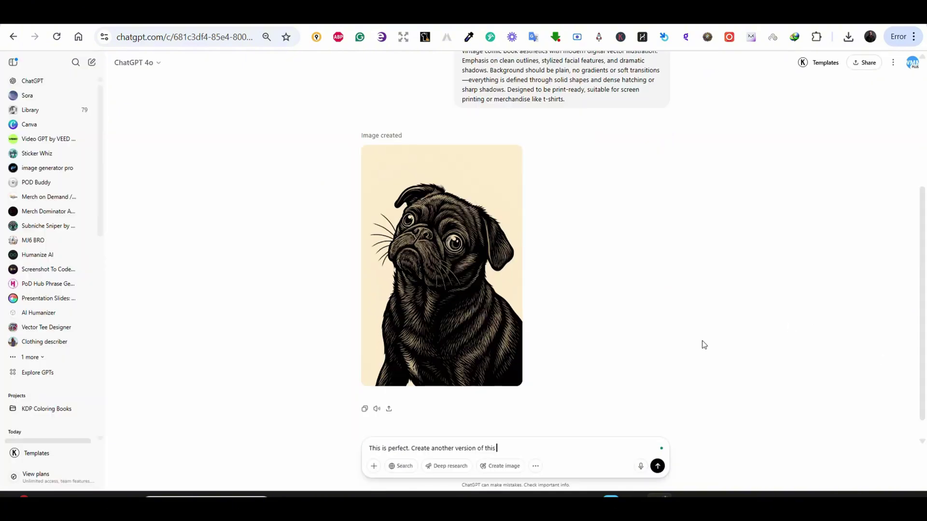
pyautogui.write('last image in black and white')
pyautogui.press('Return')
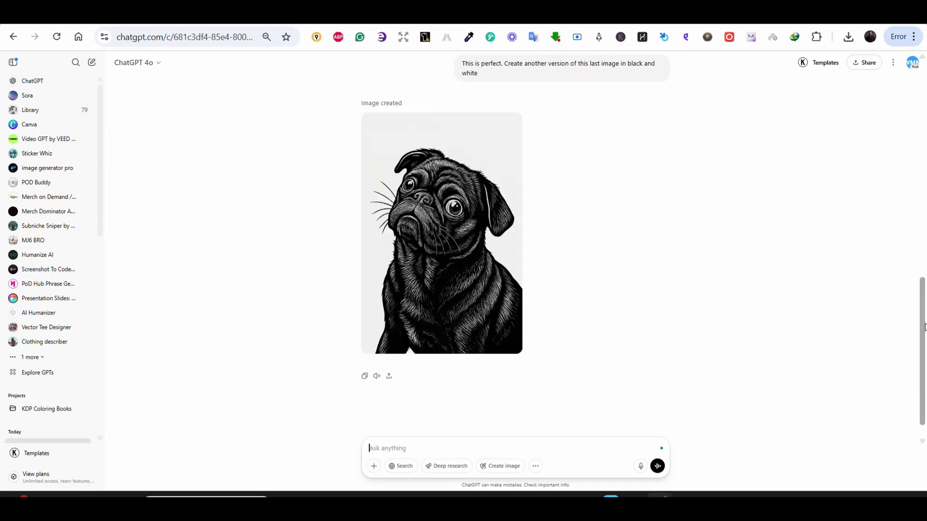
pyautogui.moveTo(925, 360); pyautogui.dragTo(883, 366)
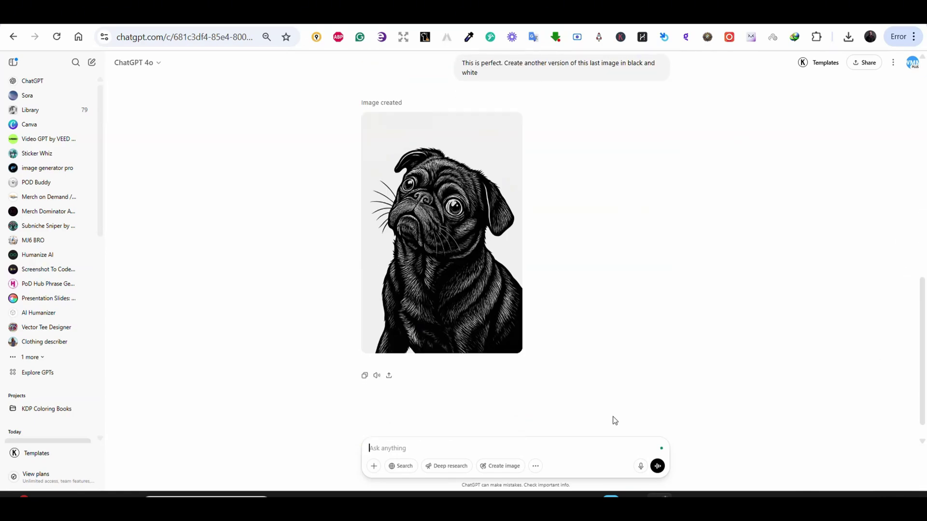
# Step: Request the exact pug image again with less shading volume, ideal for a colouring book
pyautogui.write('great. now create a v')
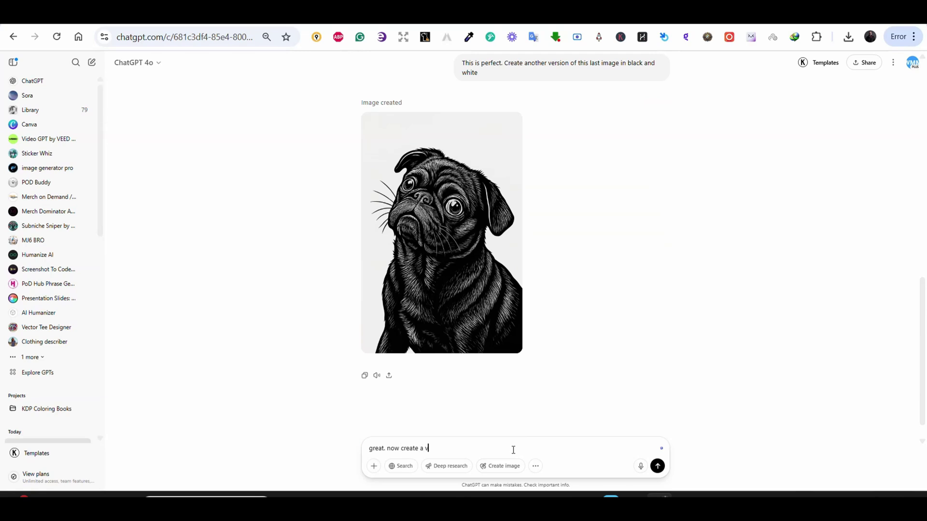
pyautogui.write('ersion of this exact image, but with less shading volume, ideal ')
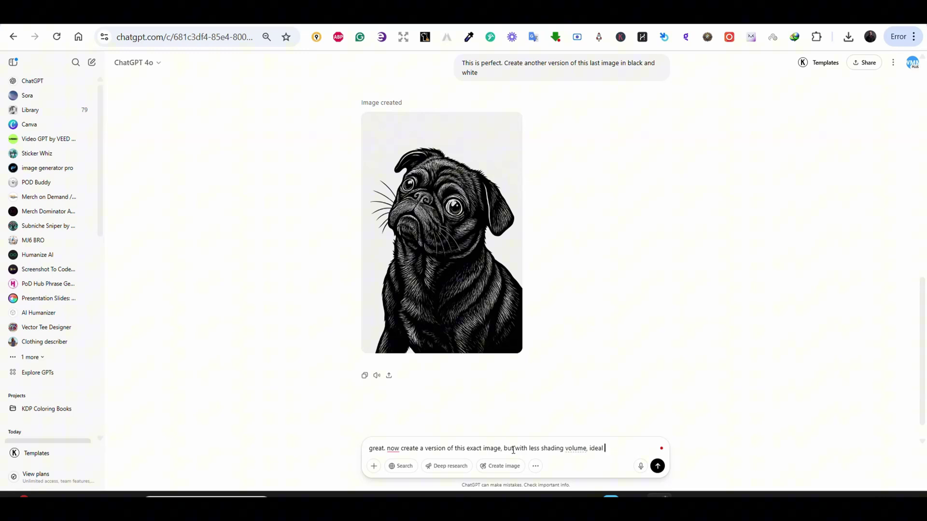
pyautogui.write('offor a colouring book')
pyautogui.press('Return')
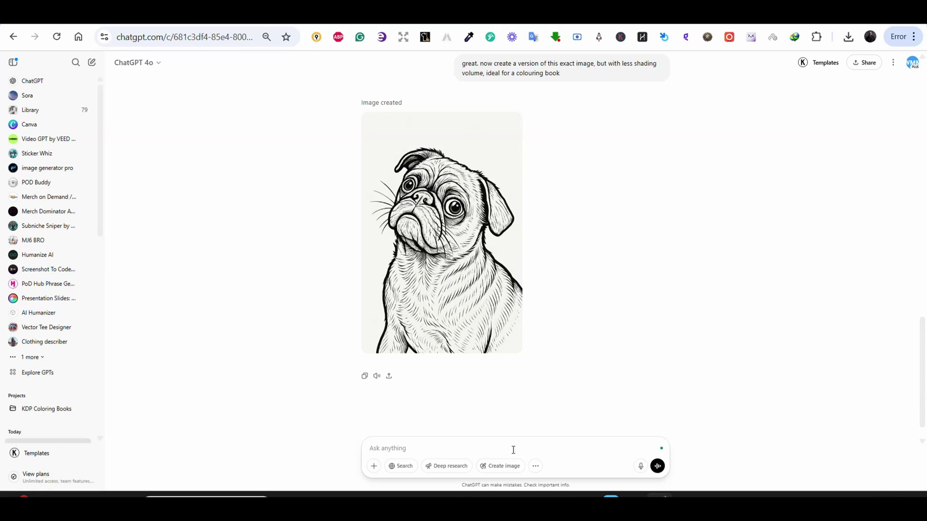
# Step: Ask for another version of the pug in tracing vector art style with bold lines
pyautogui.scroll(-1, 781, 338)
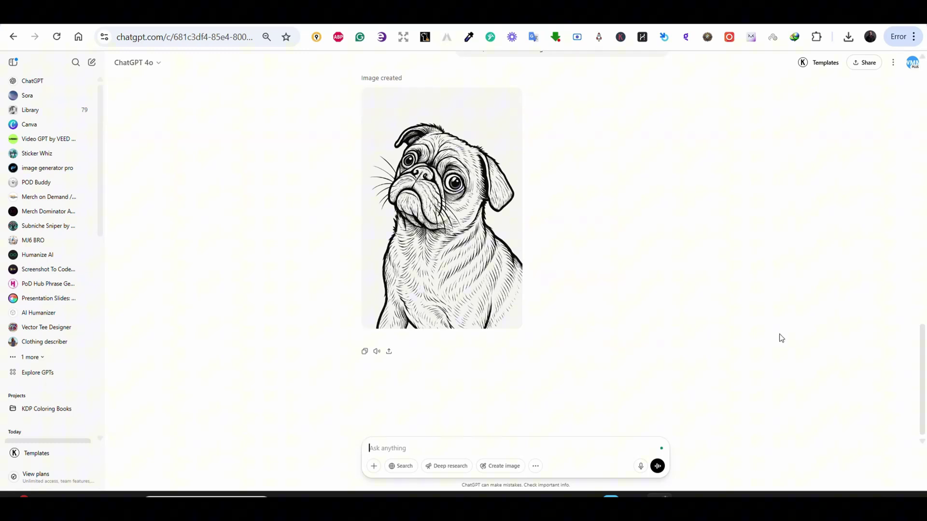
pyautogui.write('Great. Now create another version of this image as a tracing vector art')
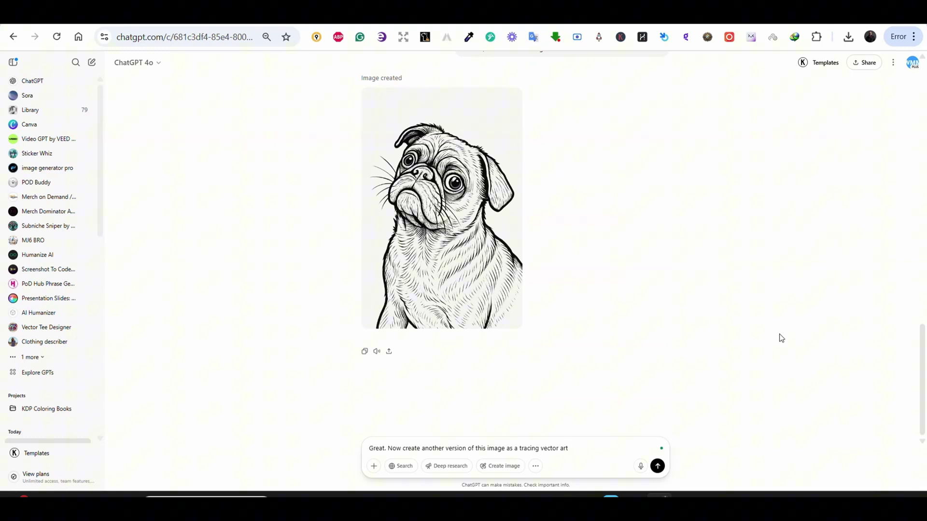
pyautogui.write(' style, with bold lines')
pyautogui.press('Return')
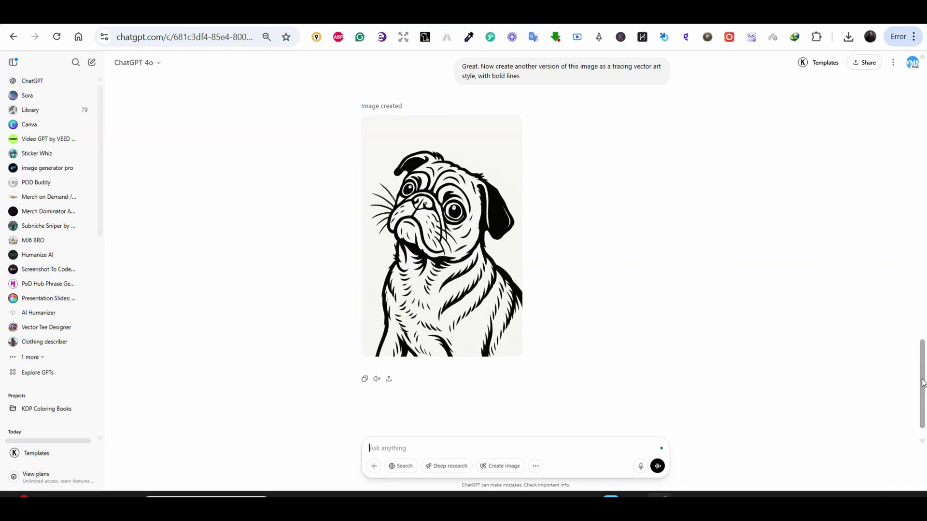
pyautogui.moveTo(923, 382); pyautogui.dragTo(906, 400)
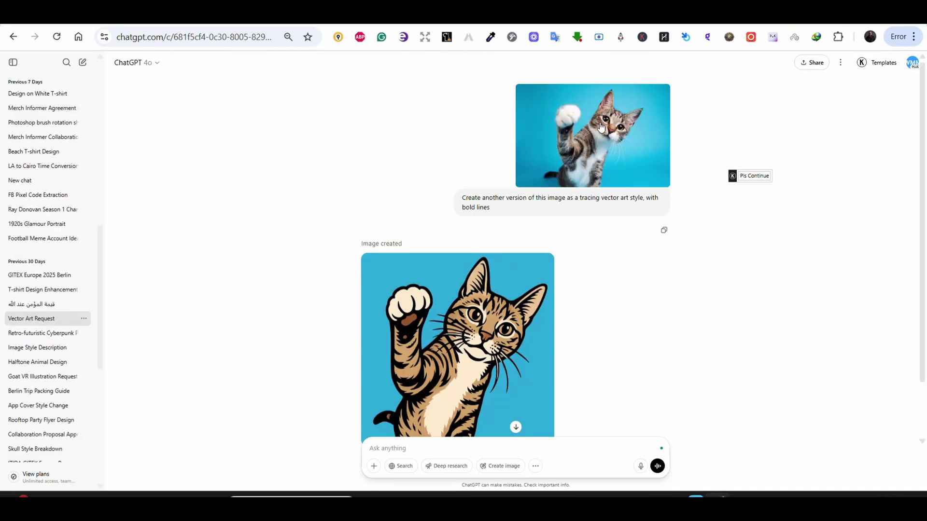
# Step: Inspect the raised-paw cat photo, select its tracing vector prompt, and view the vector cat
pyautogui.click(601, 131)
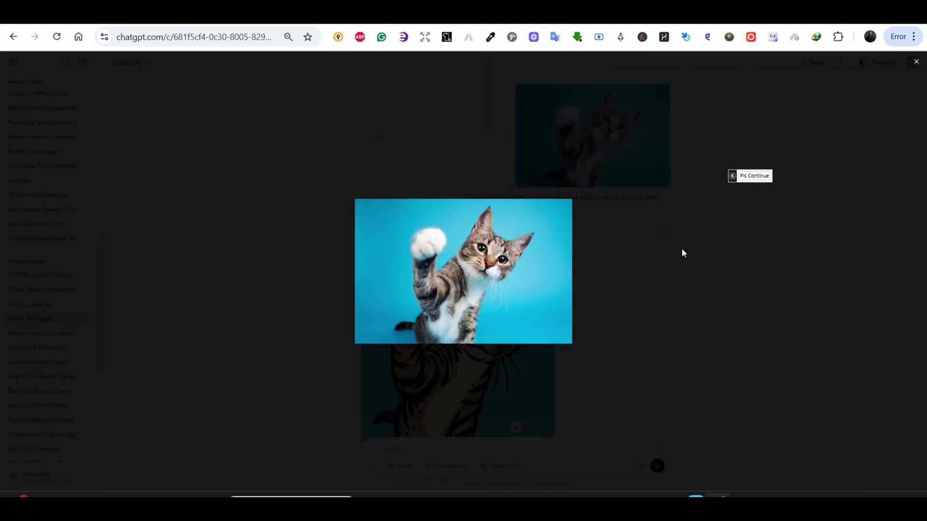
pyautogui.click(771, 279)
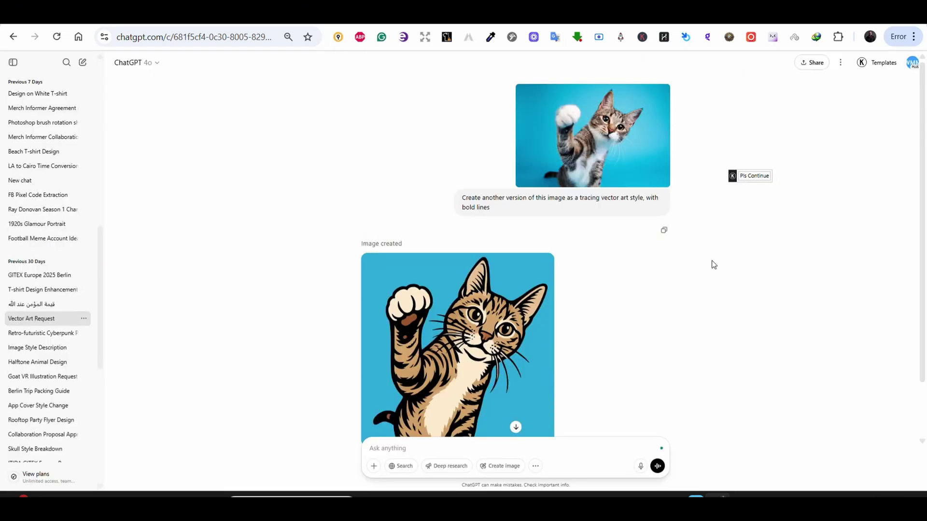
pyautogui.scroll(-2, 903, 271)
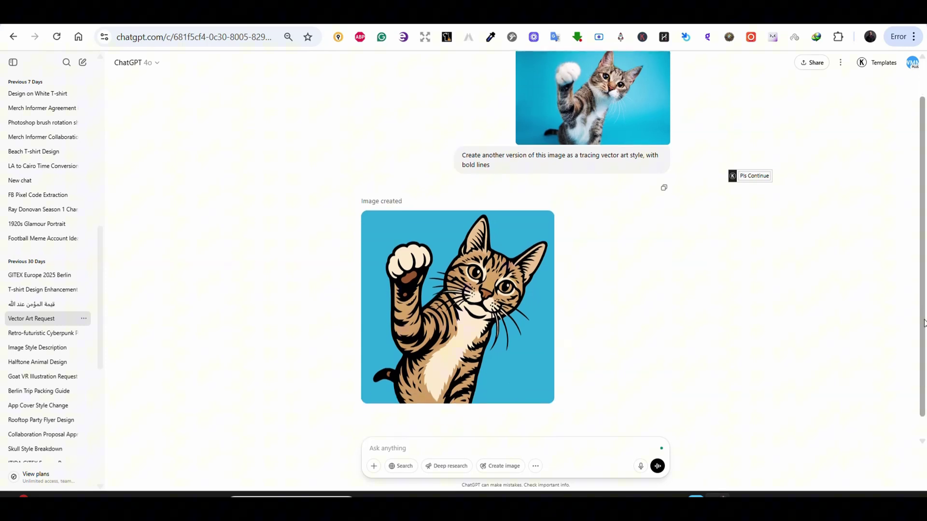
pyautogui.moveTo(523, 164); pyautogui.dragTo(437, 155)
pyautogui.hotkey('ctrl', 'c')
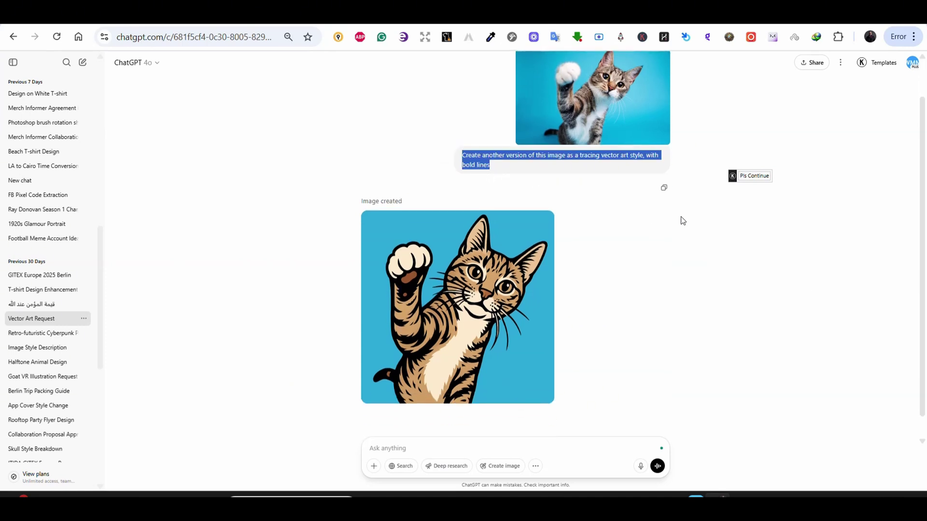
pyautogui.click(502, 293)
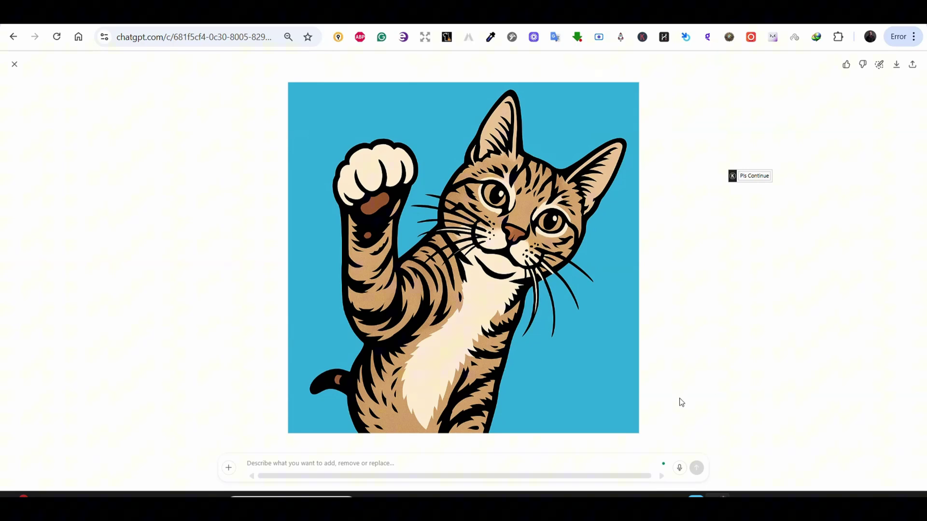
pyautogui.click(14, 64)
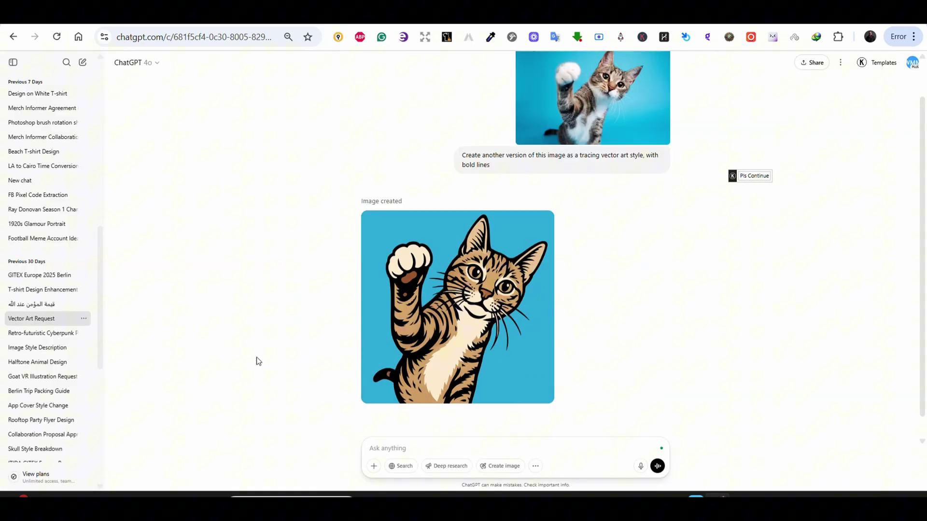
# Step: Upload the shark photo with the pasted tracing vector prompt and view the generated shark image
pyautogui.rightClick(81, 323)
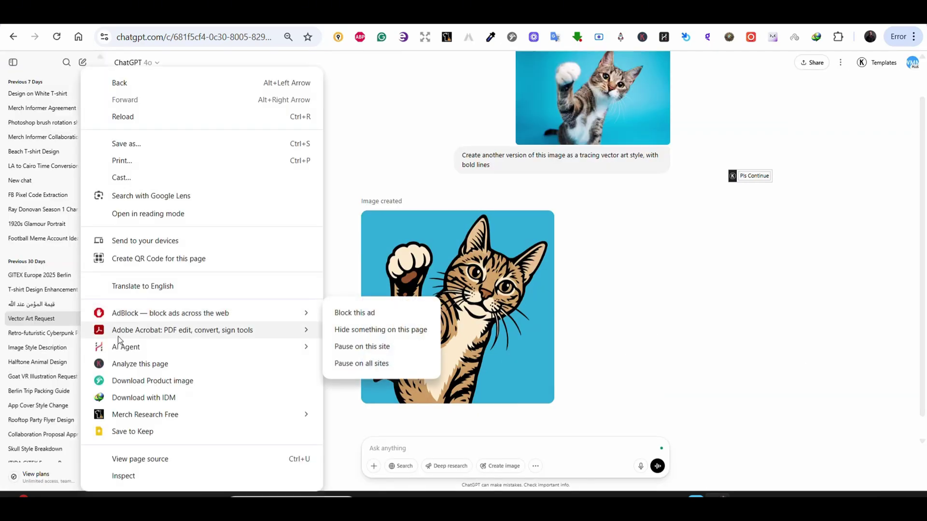
pyautogui.click(62, 317)
pyautogui.click(83, 318)
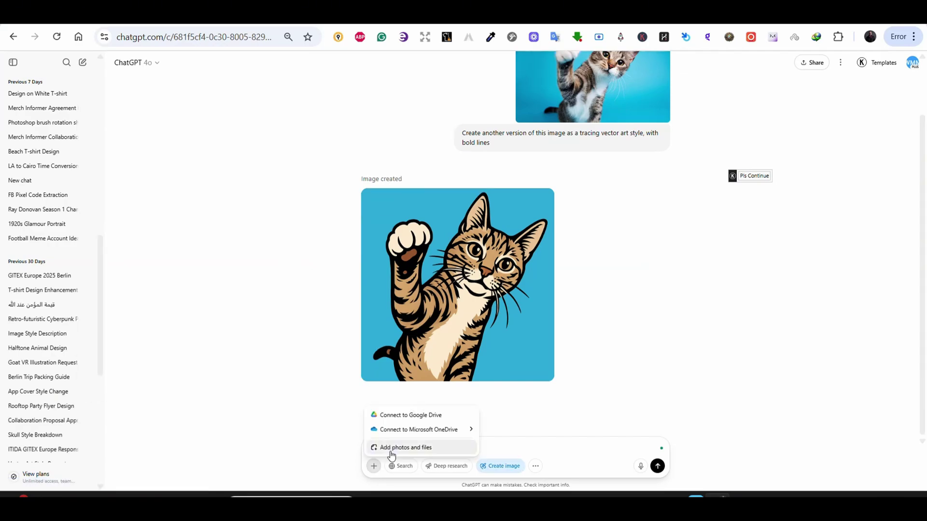
pyautogui.click(393, 451)
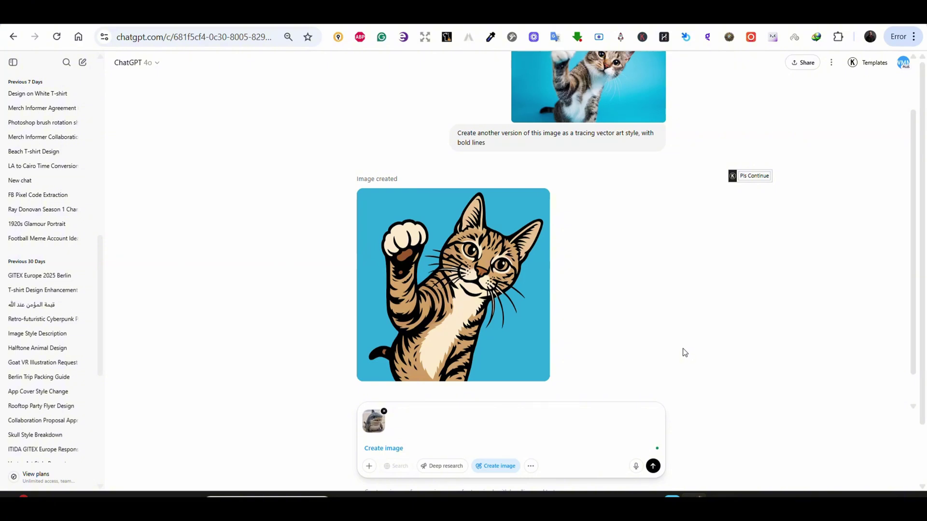
pyautogui.hotkey('ctrl', 'v')
pyautogui.click(653, 466)
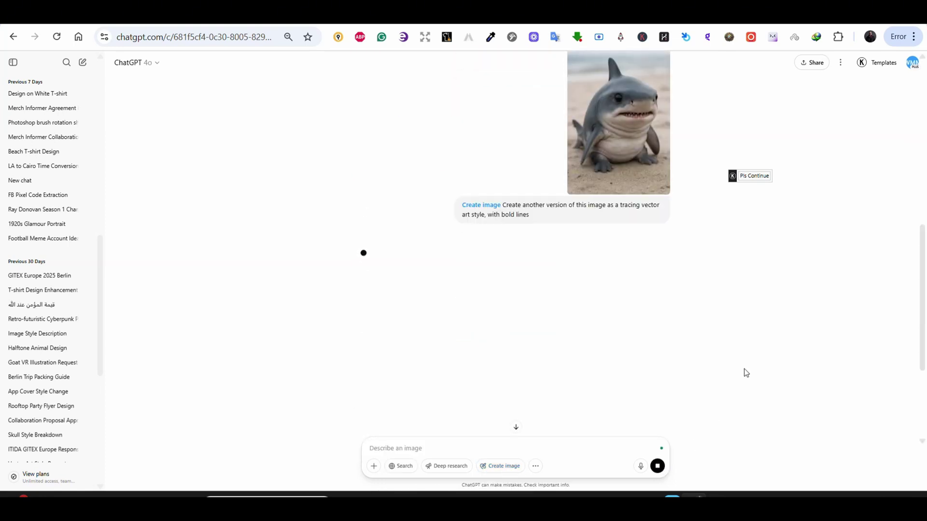
pyautogui.moveTo(923, 381)
pyautogui.mouseDown()
pyautogui.moveTo(924, 339)
pyautogui.moveTo(923, 374)
pyautogui.mouseUp()
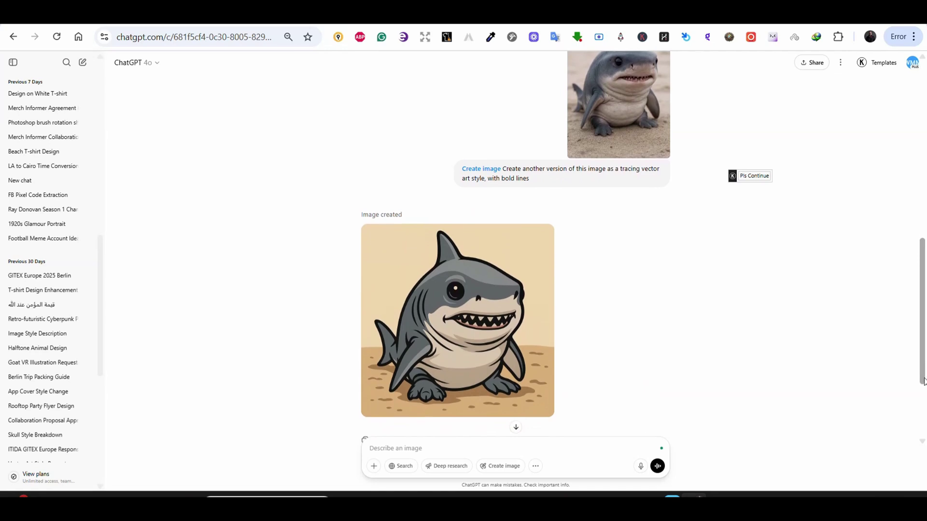
pyautogui.click(437, 298)
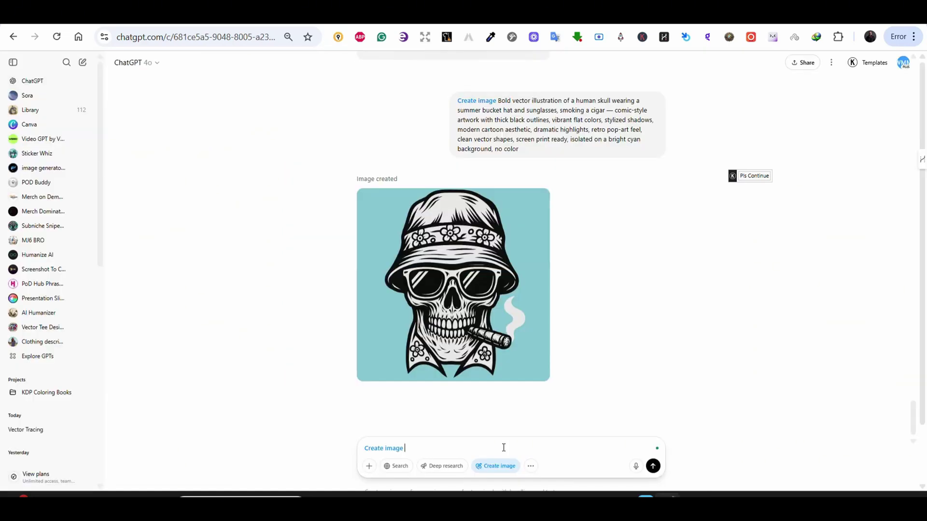
# Step: Paste the skull prompt and rewrite its subject as a Cat in clothing, hat and sunglasses
pyautogui.write('Create image Bold vector illustration of a human skull wearing a summer bucket hat and sunglasses, smoking a cigar — comic-style artwork with thick black outlines, vibrant flat colors, stylized shadows, modern cartoon aesthetic, dramatic highlights, retro pop-art feel, clean vector shapes, screen print ready, isolated on a bright cyan background, no color')
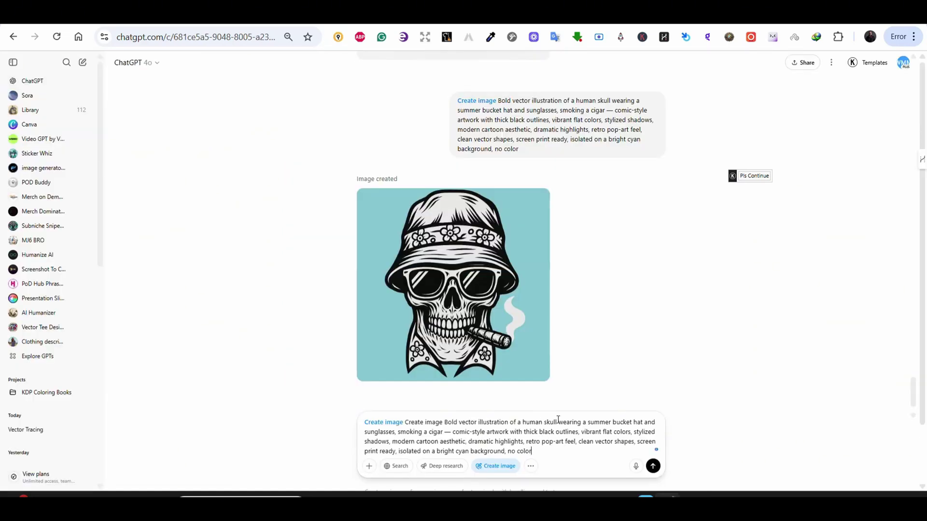
pyautogui.moveTo(557, 422); pyautogui.dragTo(523, 422)
pyautogui.write('Cat')
pyautogui.press('Delete')
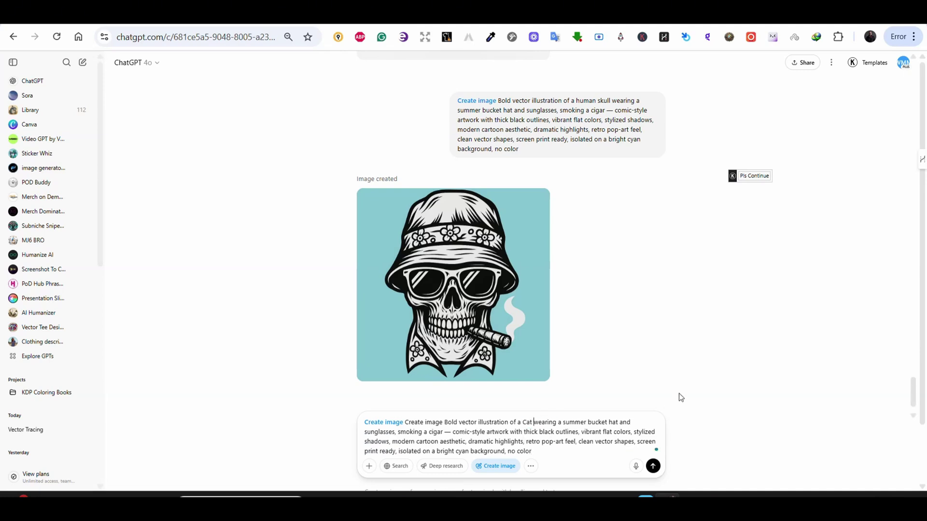
pyautogui.press('BackSpace')
pyautogui.press('BackSpace')
pyautogui.press('BackSpace')
pyautogui.press('BackSpace')
pyautogui.press('BackSpace')
pyautogui.press('BackSpace')
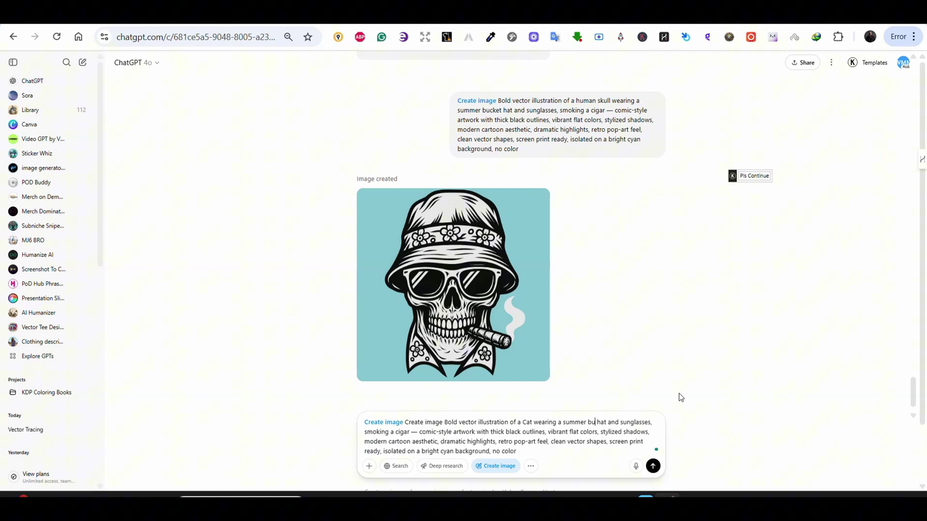
pyautogui.write('clothing ')
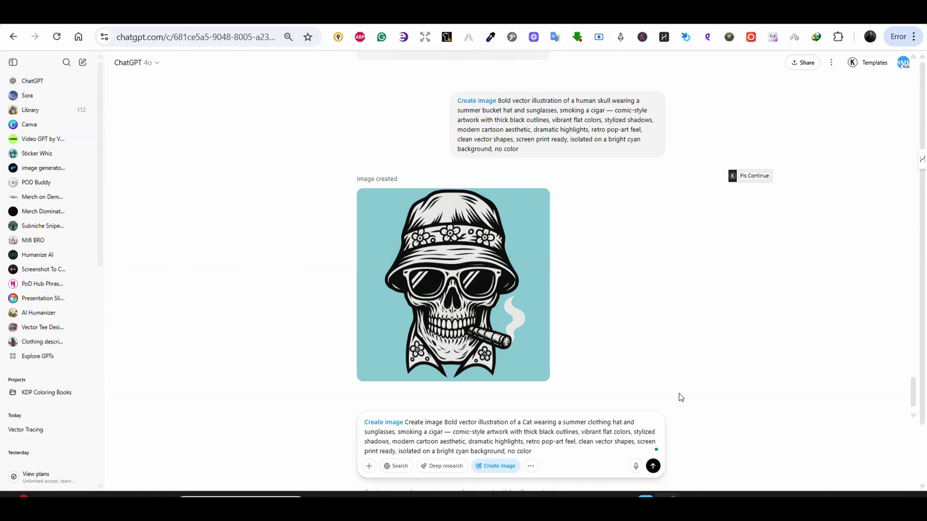
pyautogui.write('and')
pyautogui.press('Right')
pyautogui.press('Right')
pyautogui.press('Right')
pyautogui.write('and sun')
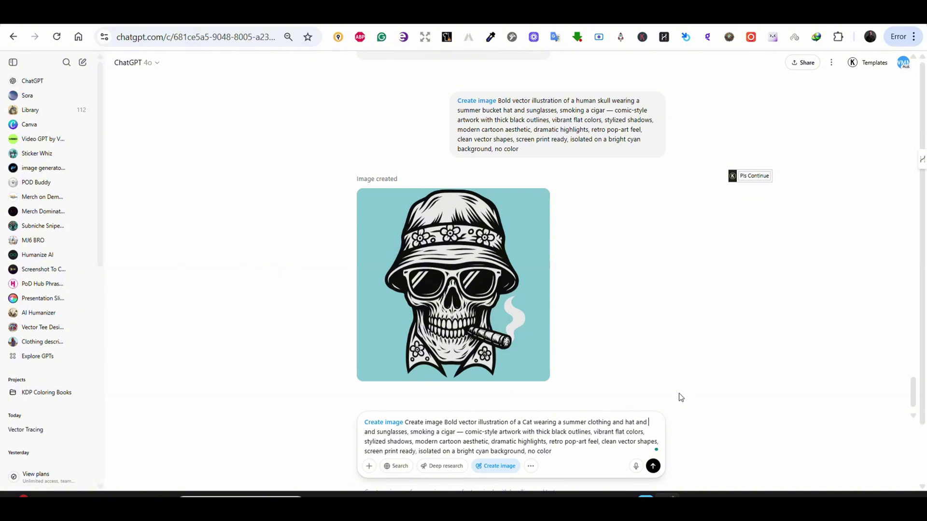
pyautogui.write('glasses')
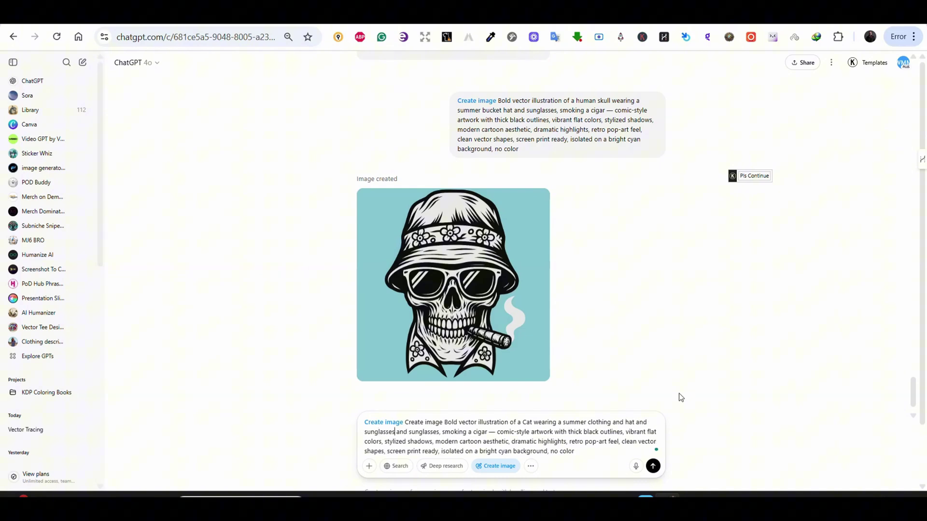
# Step: Remove the duplicate 'sunglasses', 'vibrant flat colors' and the trailing 'no color' from the prompt
pyautogui.press('BackSpace')
pyautogui.press('BackSpace')
pyautogui.press('BackSpace')
pyautogui.press('BackSpace')
pyautogui.press('BackSpace')
pyautogui.press('BackSpace')
pyautogui.press('BackSpace')
pyautogui.press('BackSpace')
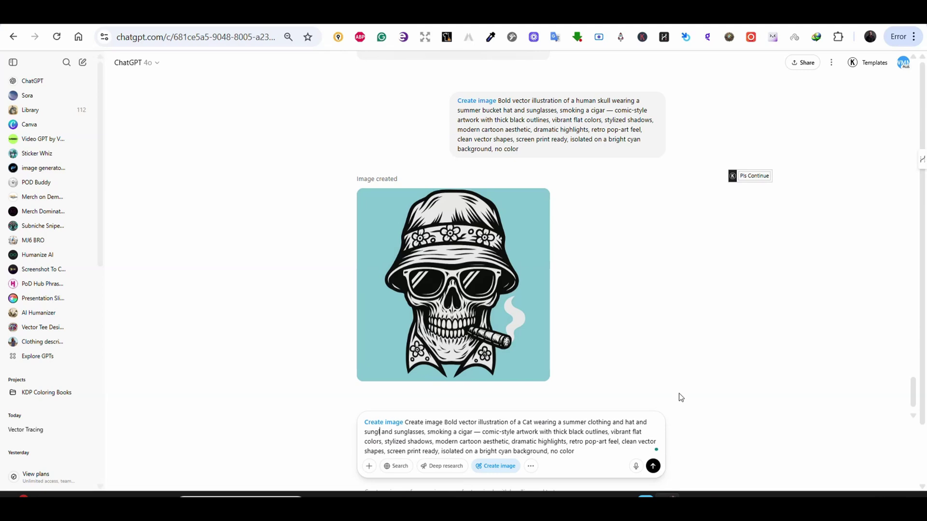
pyautogui.press('BackSpace')
pyautogui.press('BackSpace')
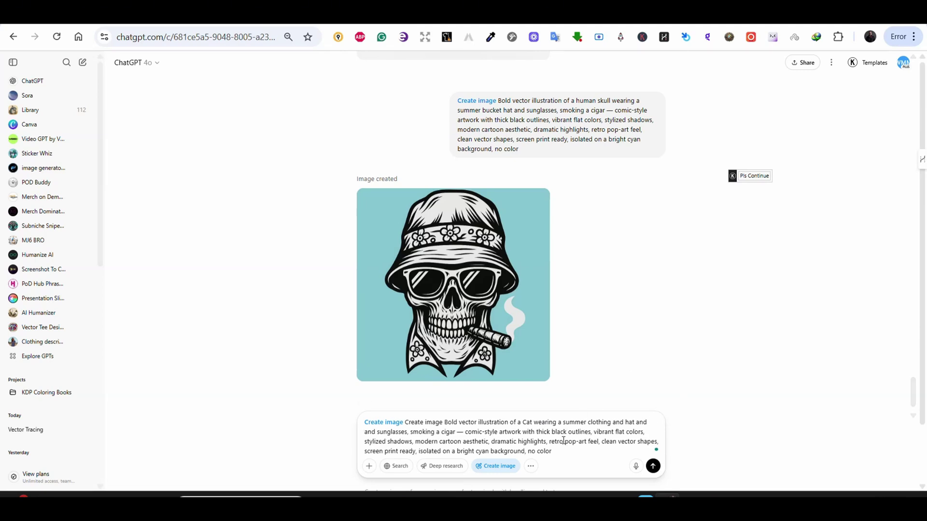
pyautogui.moveTo(644, 433); pyautogui.dragTo(596, 436)
pyautogui.press('BackSpace')
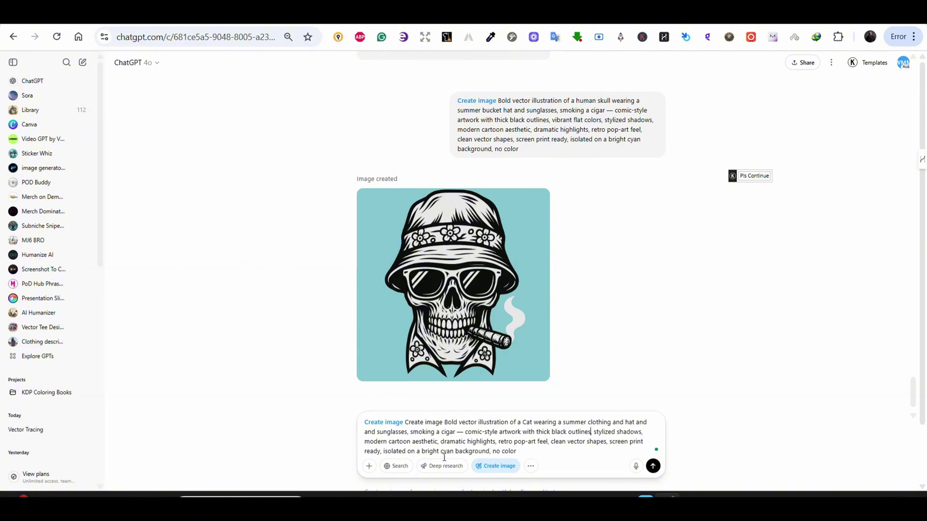
pyautogui.moveTo(518, 452); pyautogui.dragTo(490, 452)
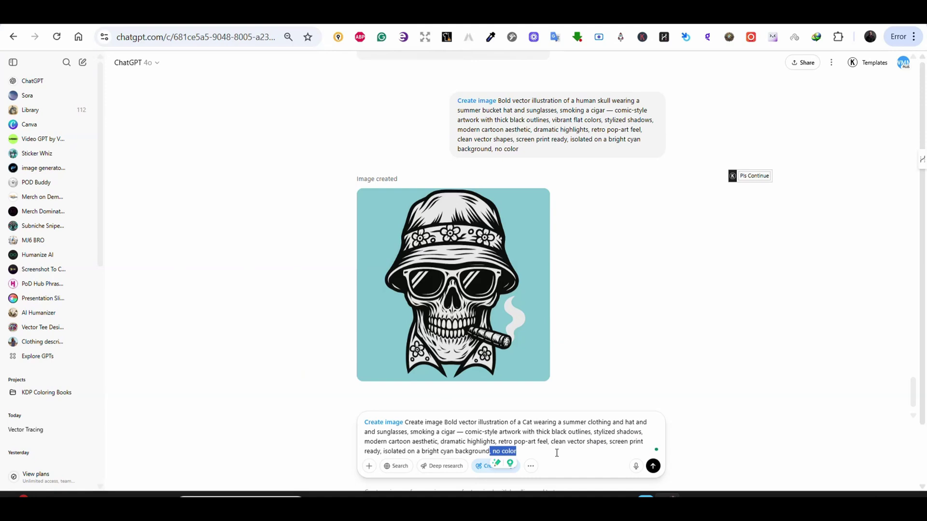
pyautogui.press('BackSpace')
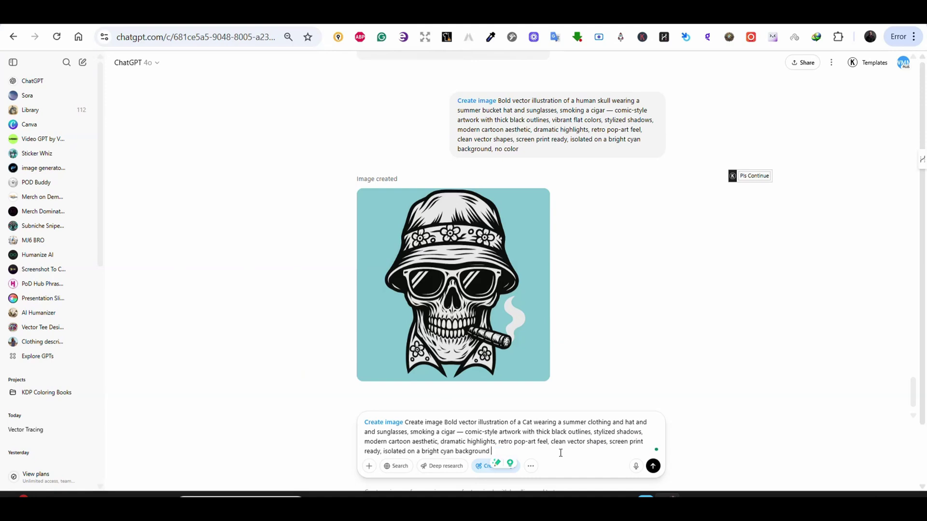
# Step: Send the cat prompt and save Response 2's orange cat image as a PNG
pyautogui.click(653, 466)
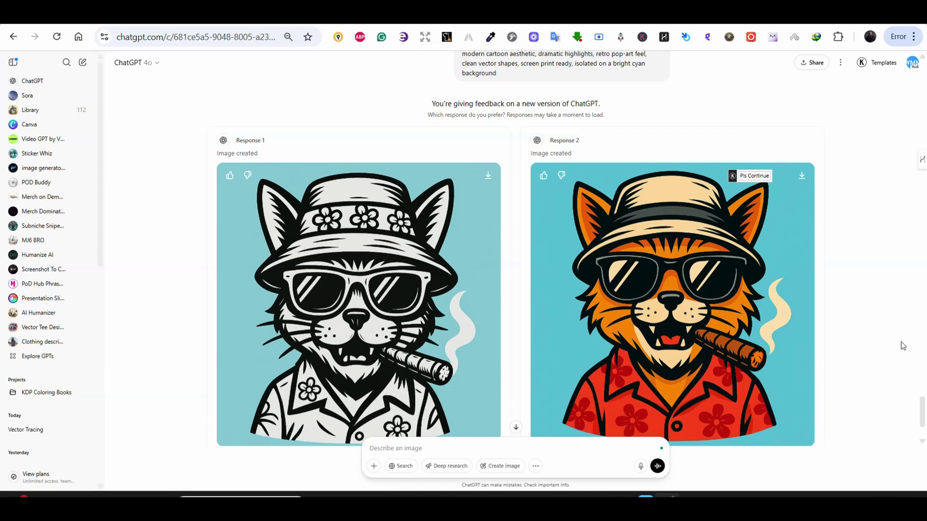
pyautogui.click(801, 177)
pyautogui.click(760, 467)
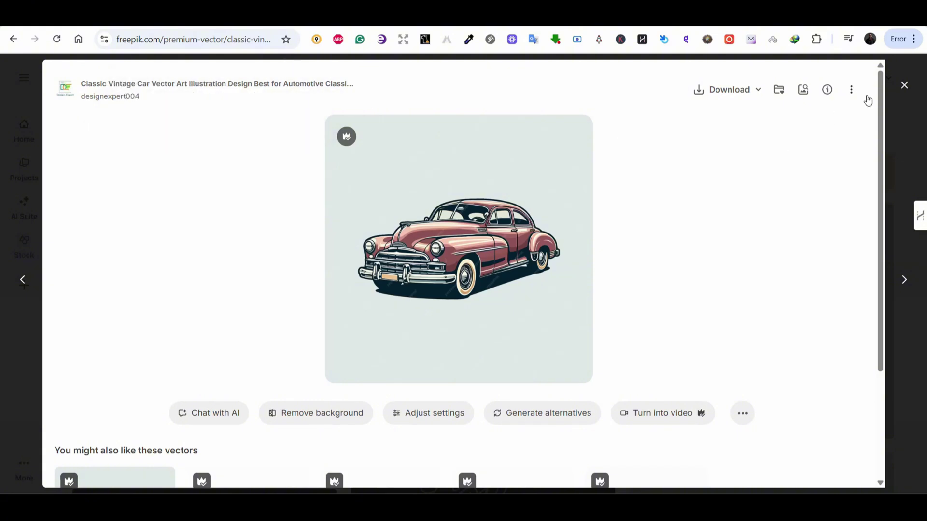
# Step: Close the vintage car preview and scroll back up through the vintage car vector results
pyautogui.click(904, 85)
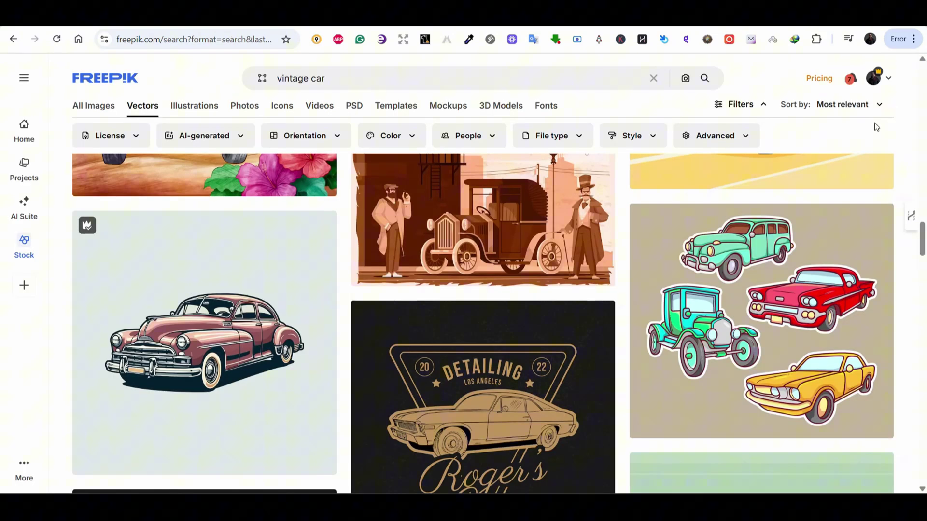
pyautogui.scroll(10, 923, 251)
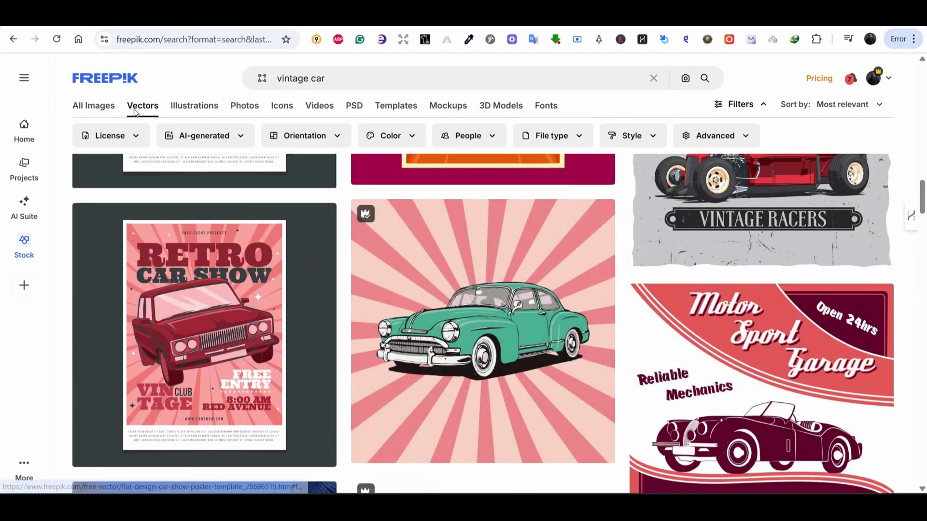
pyautogui.scroll(5, 483, 333)
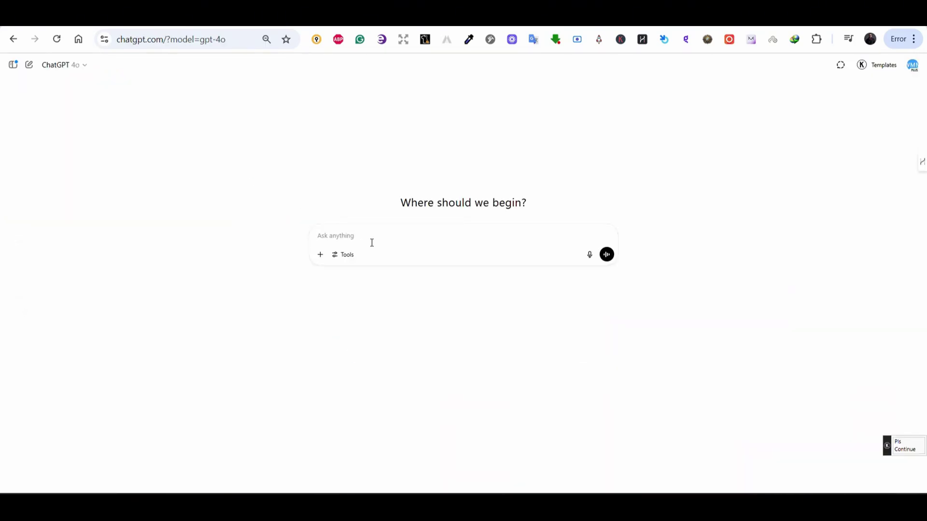
# Step: Start the prompt with 'a vintage convirtable car' and paste in the rest of the car description
pyautogui.write('an')
pyautogui.press('BackSpace')
pyautogui.write('vintage convirtable car')
pyautogui.write('illustrated in clean vector cartoon style — bold outlines with dark ink stroke, flat yet subtly shaded color palette, warm tones with muted highlights, chrome details highlighted with thick contour lines and bright white accents, stylized retro realism aesthetic, slight exaggeration of proportions for nostalgic feel, isolated on a neutral background with soft drop shadow, ideal for poster art or merchandise')
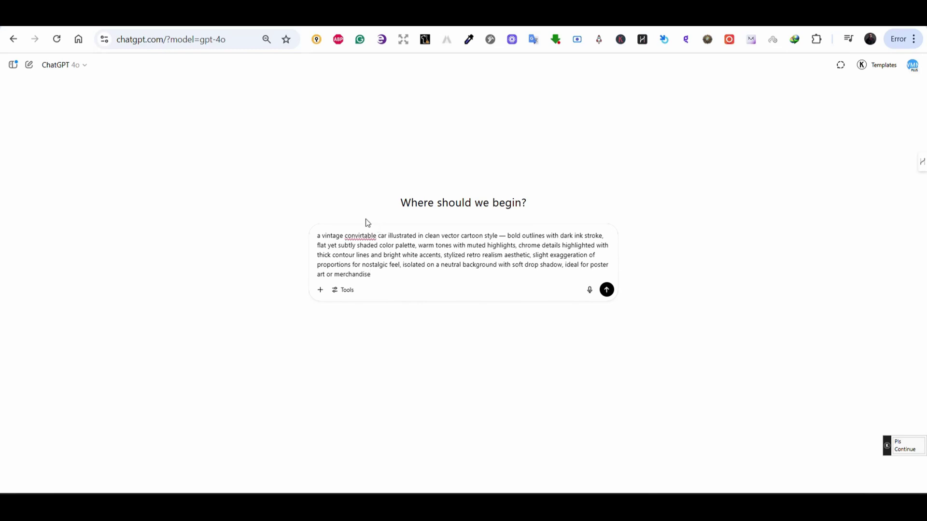
# Step: Correct the misspelled 'convirtable' to 'convertible' using the spelling suggestions
pyautogui.doubleClick(369, 237)
pyautogui.rightClick(365, 244)
pyautogui.click(382, 237)
pyautogui.rightClick(363, 238)
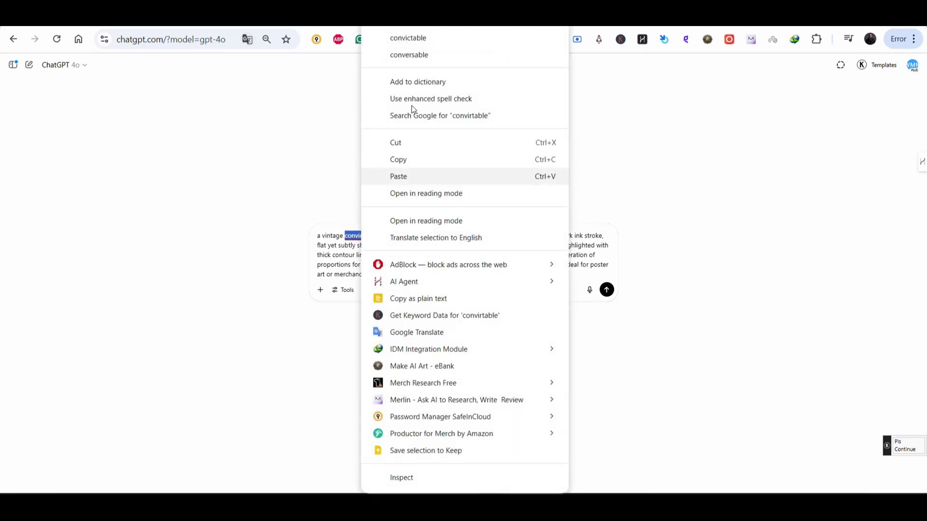
pyautogui.click(419, 34)
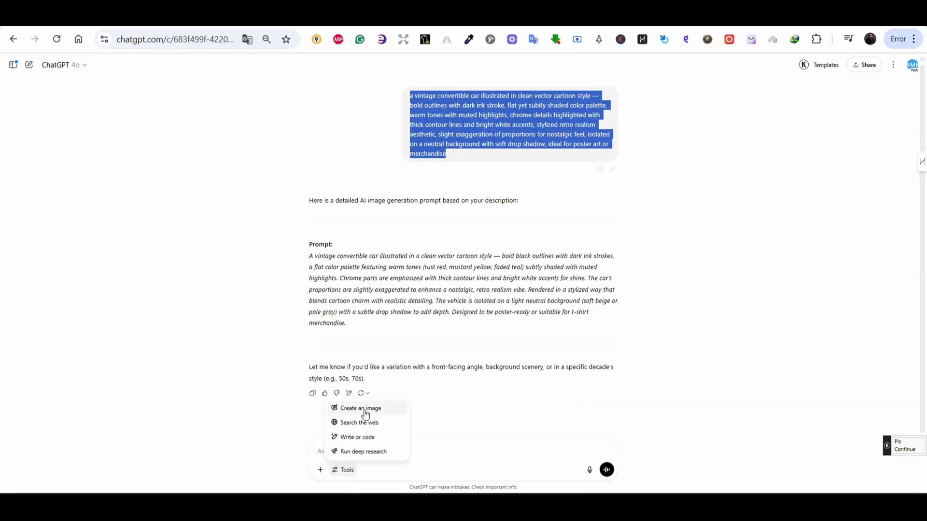
# Step: Generate an image from the pasted vintage convertible car prompt using image creation
pyautogui.click(365, 413)
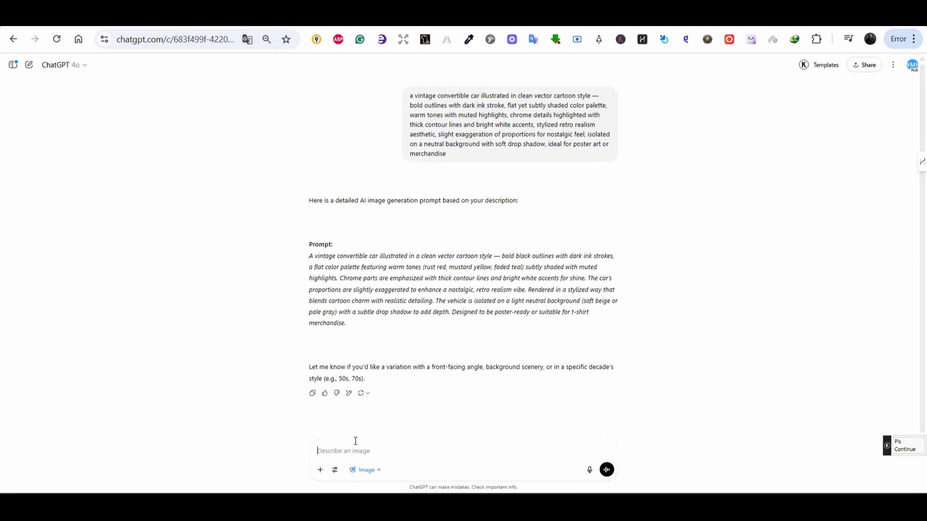
pyautogui.write('a vintage convertible car illustrated in clean vector cartoon style — bold outlines with dark ink stroke, flat yet subtly shaded color palette, warm tones with muted highlights, chrome details highlighted with thick contour lines and bright white accents, stylized retro realism aesthetic, slight exaggeration of proportions for nostalgic feel, isolated on a neutral background with soft drop shadow, ideal for poster art or merchandise')
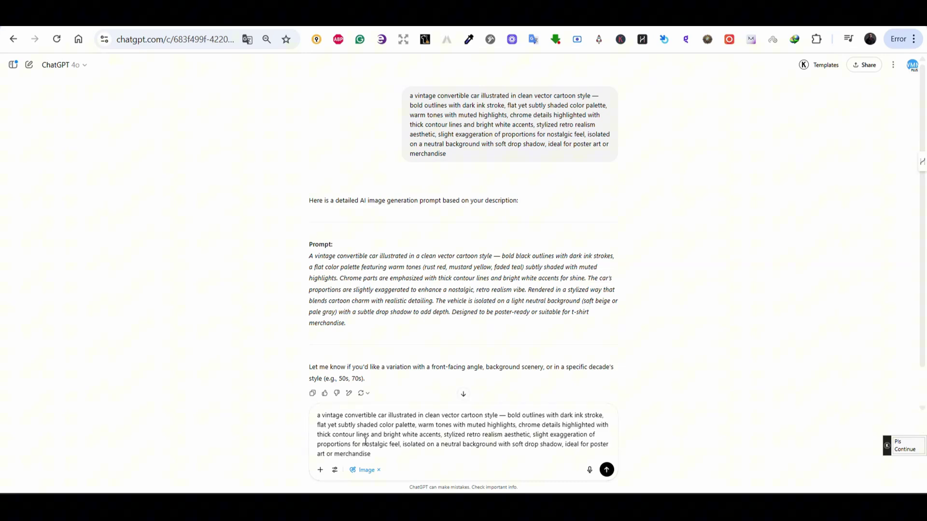
pyautogui.press('Return')
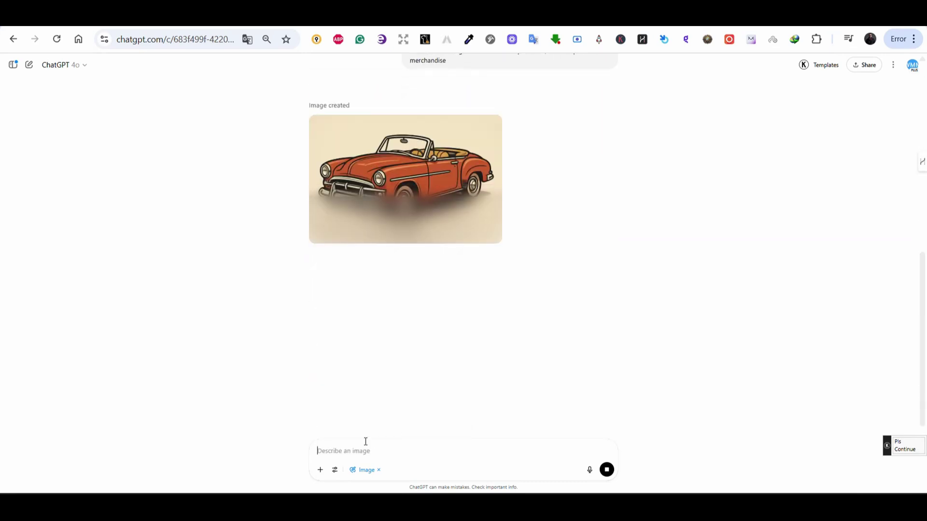
# Step: View the orange-red convertible full size, then paste the bold vector summer-clothing prompt into a new chat
pyautogui.click(435, 194)
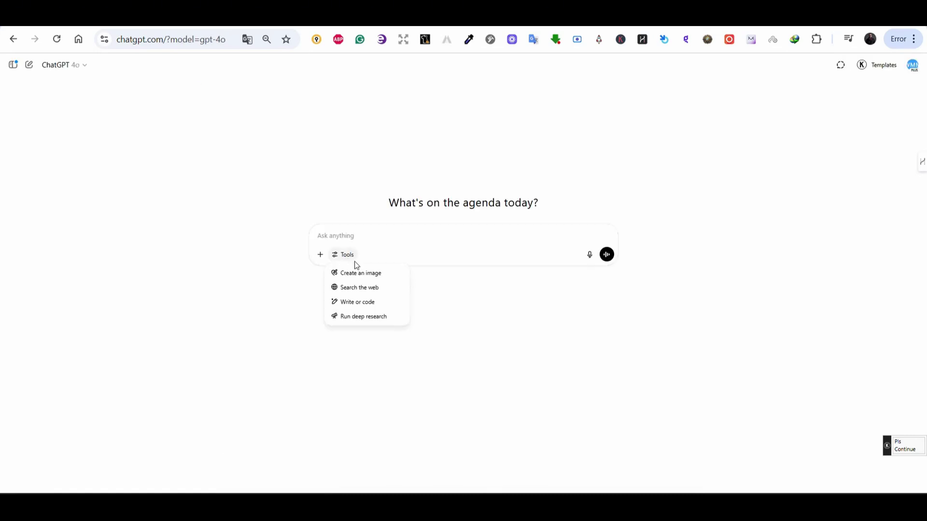
pyautogui.click(362, 271)
pyautogui.write('Bold vector illustration of [...] wearing summer clothing and hat and sunglasses, smoking a cigar — comic-style artwork with thick black outlines, stylized shadows, modern cartoon aesthetic, dramatic highlights, retro pop-art feel, clean vector shapes, screen print ready, isolated on a bright cyan background')
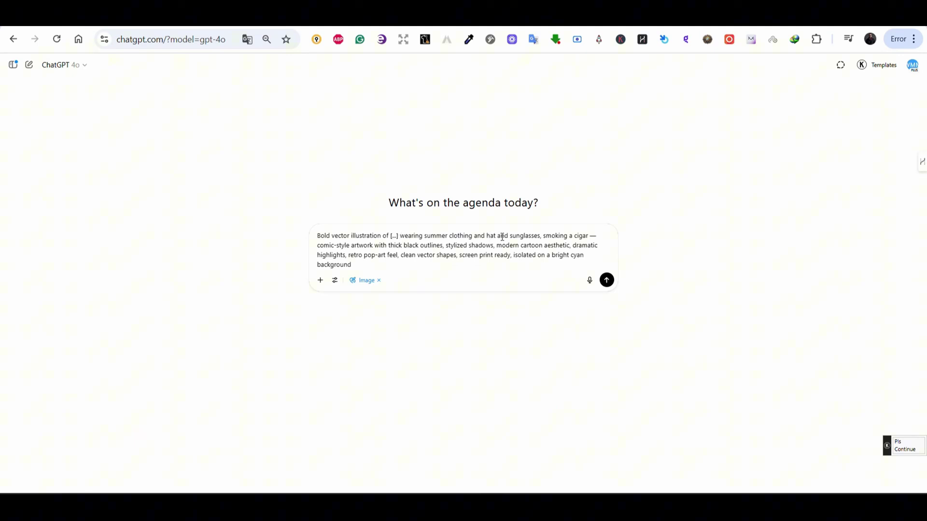
# Step: Change the prompt's subject to 'vintage convertible car' and delete the 'smoking a cigar' phrase
pyautogui.moveTo(540, 237); pyautogui.dragTo(390, 237)
pyautogui.write('vintage convertible car')
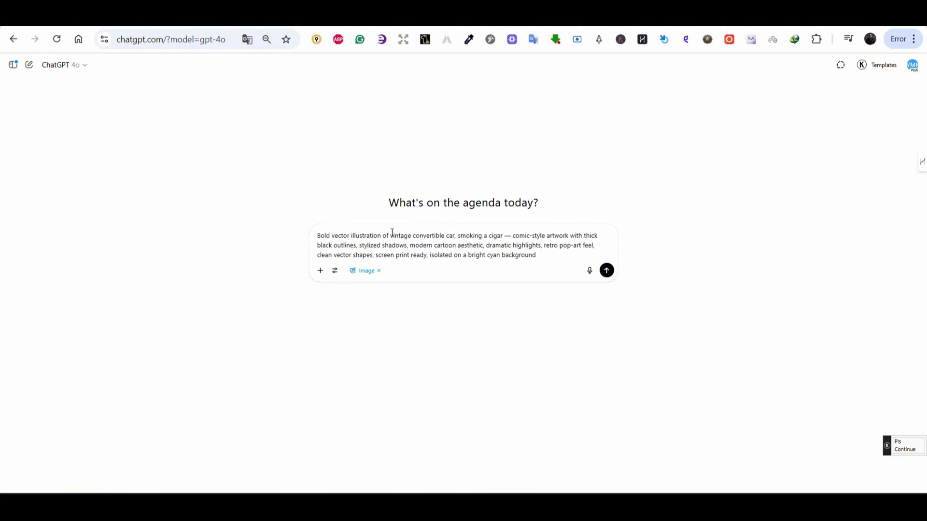
pyautogui.moveTo(506, 237); pyautogui.dragTo(455, 237)
pyautogui.press('BackSpace')
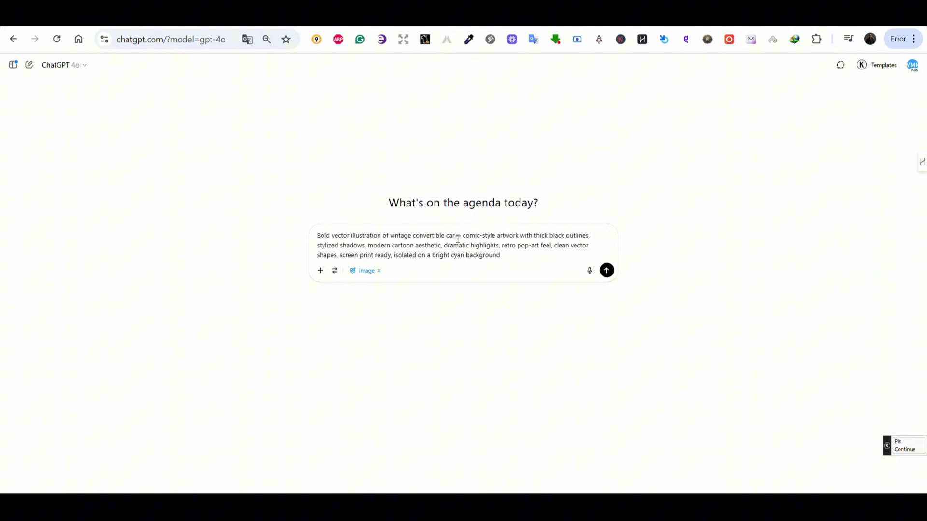